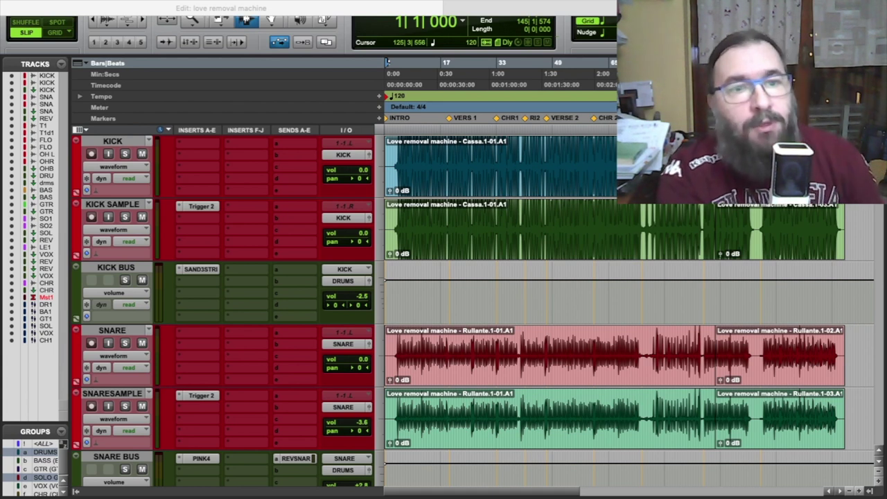
# Look over the mixer channels from the VCA masters across to the drums, and return to the Edit window
pyautogui.press('super+equal')
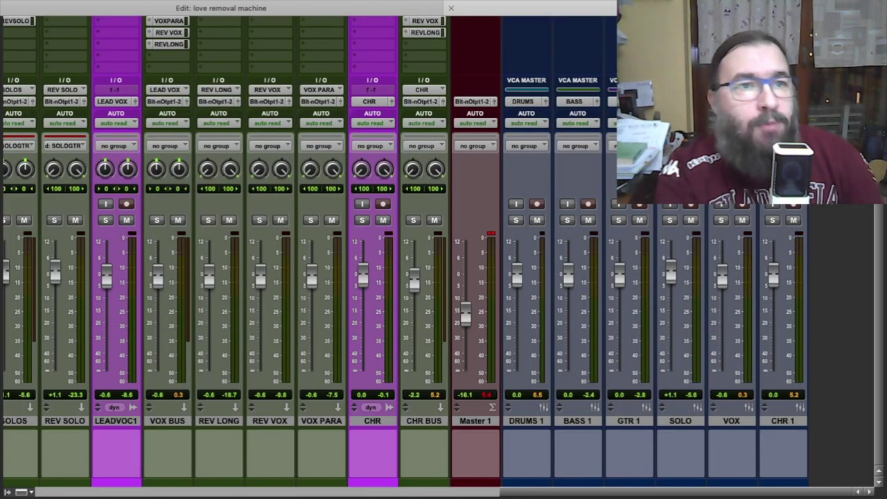
pyautogui.hscroll(-10, 426, 221)
pyautogui.scroll(3, 426, 221)
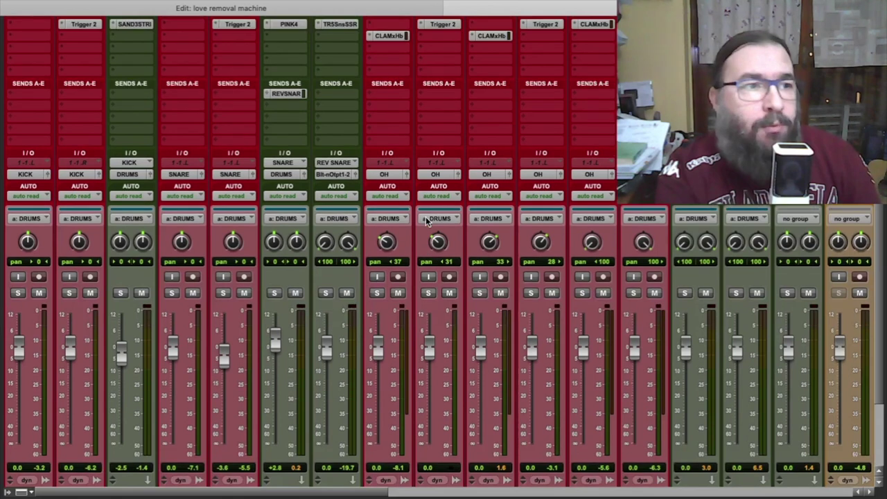
pyautogui.hscroll(5, 426, 220)
pyautogui.hscroll(10, 427, 232)
pyautogui.hscroll(-15, 430, 234)
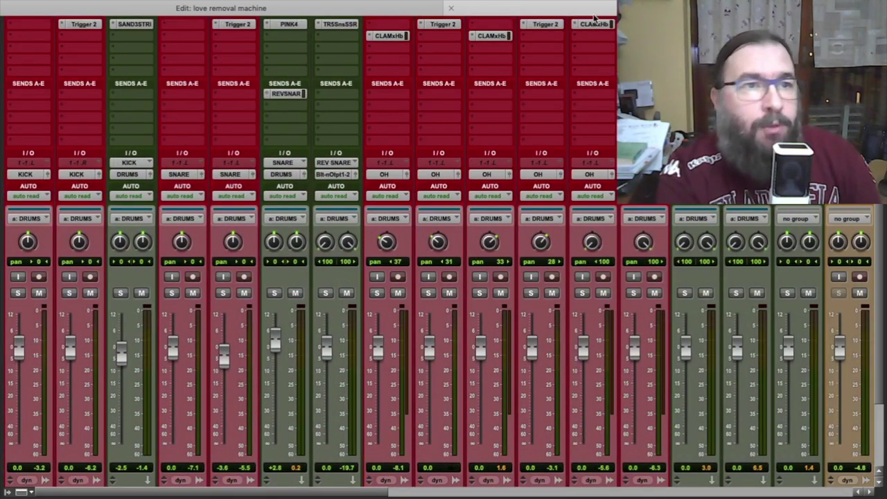
pyautogui.moveTo(606, 6)
pyautogui.press('super+equal')
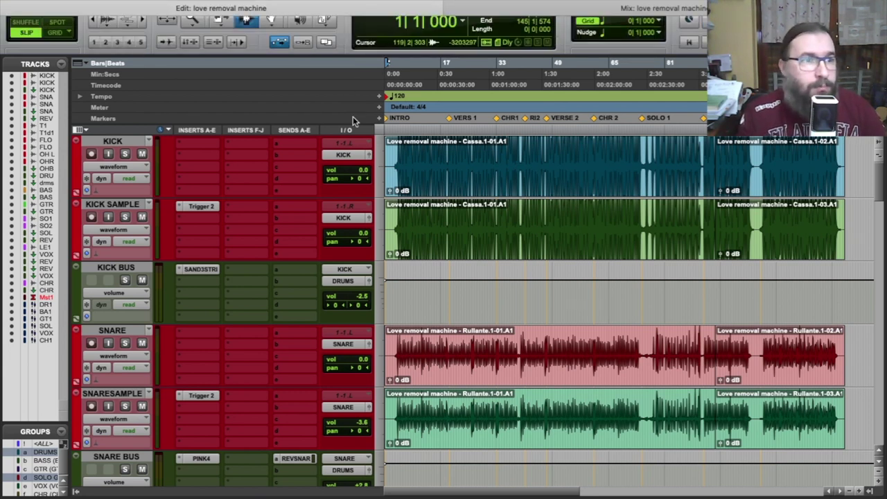
# Start playback from the beginning of the song and raise the Master 1 fader to -4.9 dB in the mixer
pyautogui.press('space')
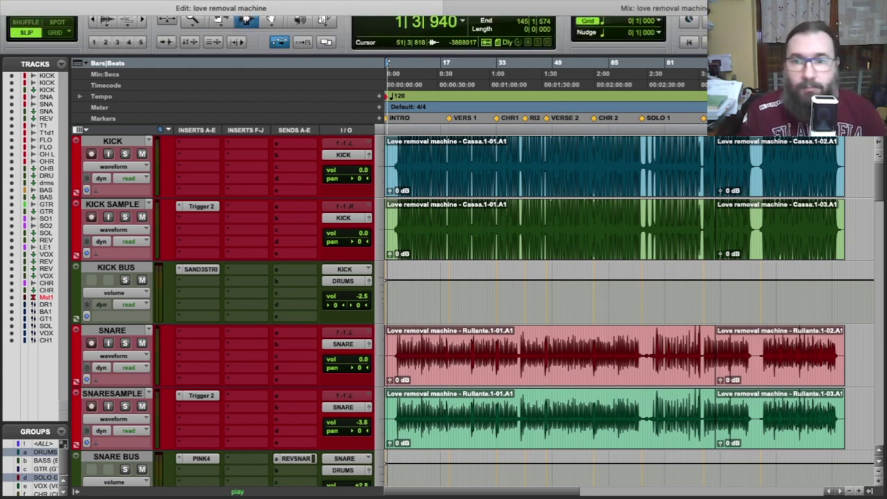
pyautogui.press('super+equal')
pyautogui.hscroll(15, 681, 362)
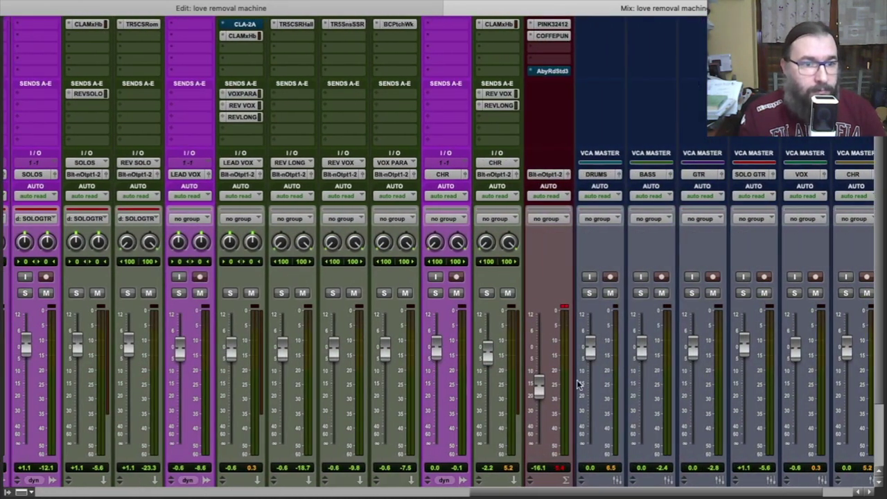
pyautogui.moveTo(542, 385); pyautogui.dragTo(542, 358)
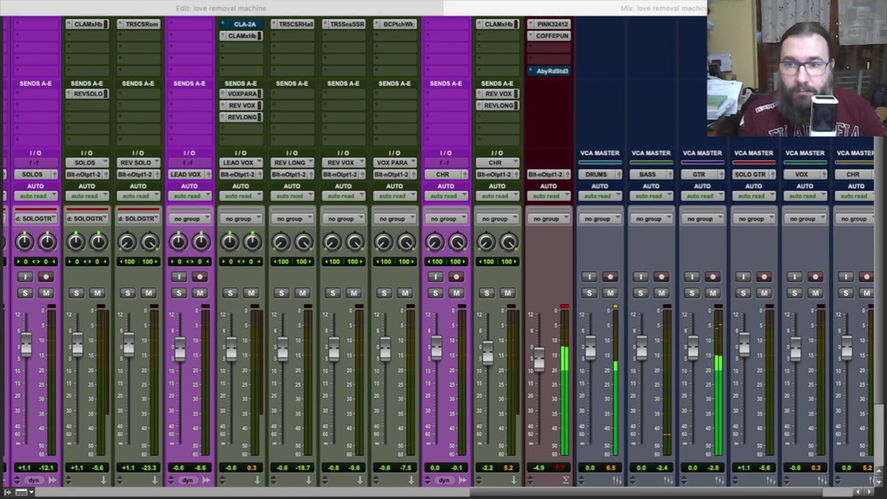
# Listen to the mix while checking the drum channel meters and the Edit window, and stop playback
pyautogui.hscroll(-10, 340, 400)
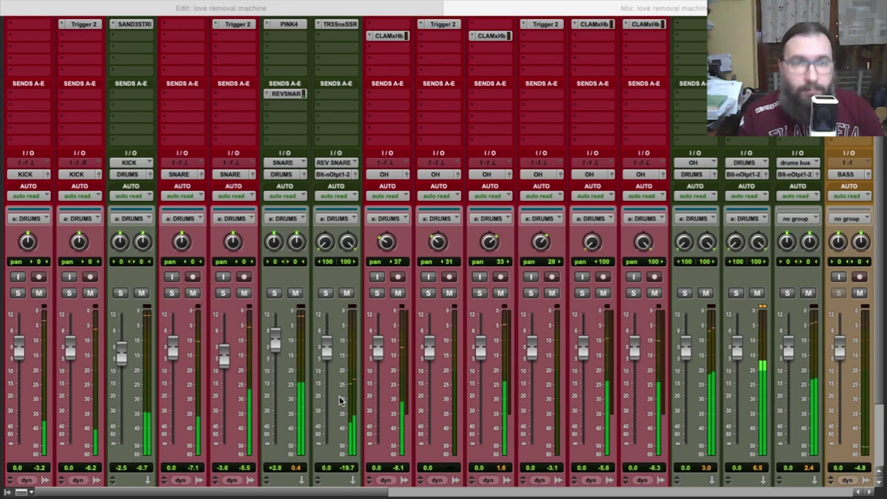
pyautogui.click(388, 10)
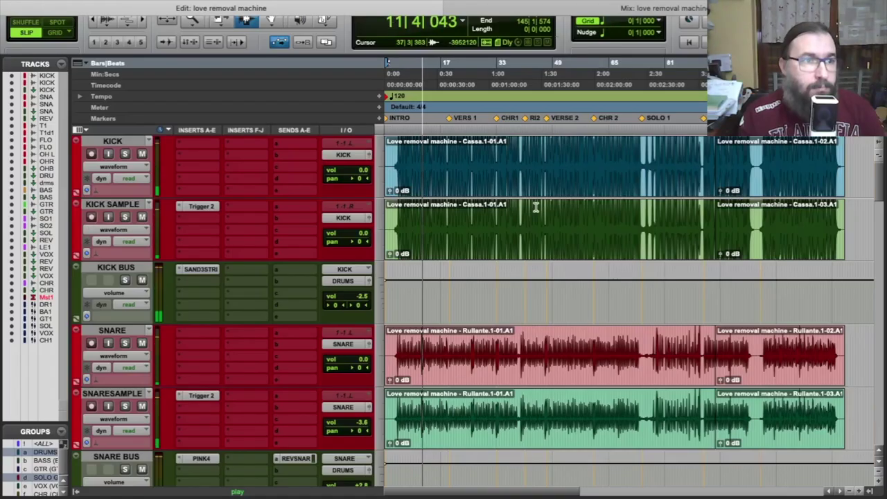
pyautogui.click(494, 14)
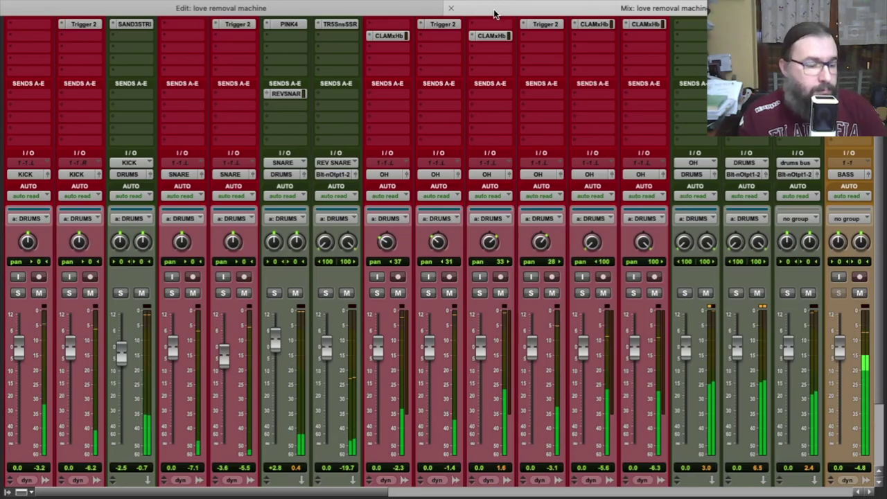
pyautogui.click(208, 30)
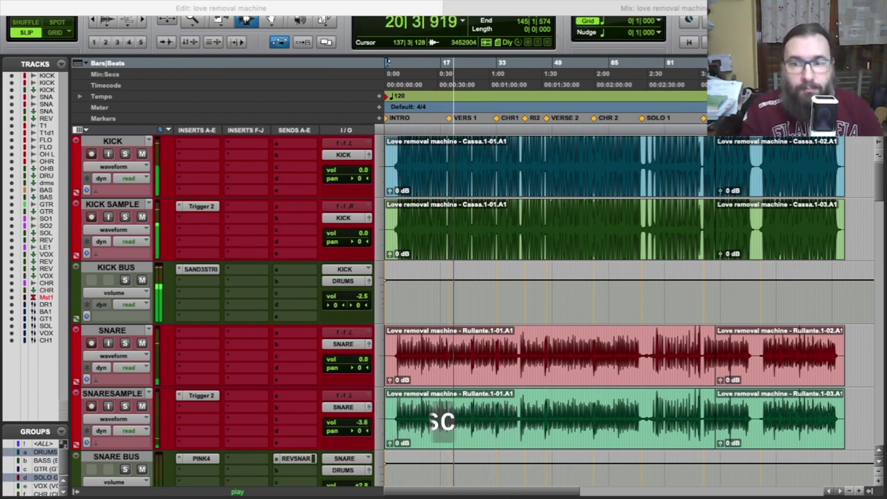
pyautogui.press('space')
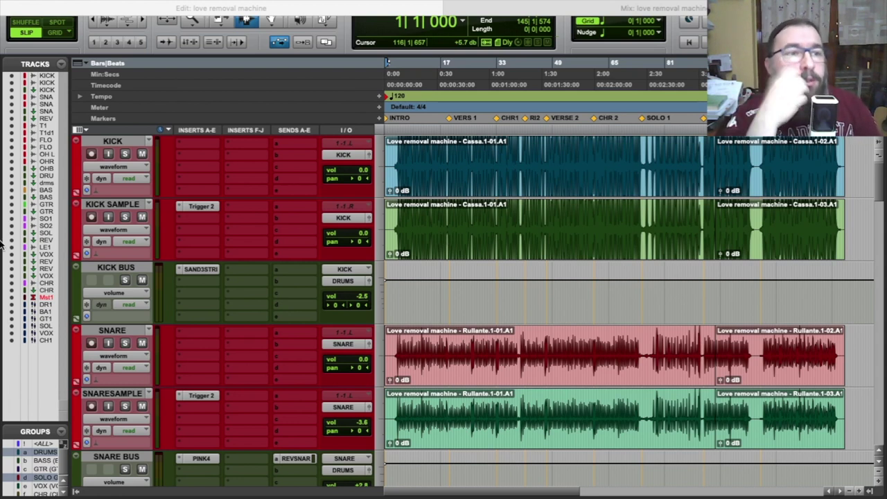
# Examine the names, inserts and routing of the drum channels in the mixer, and return to the Edit window
pyautogui.click(506, 9)
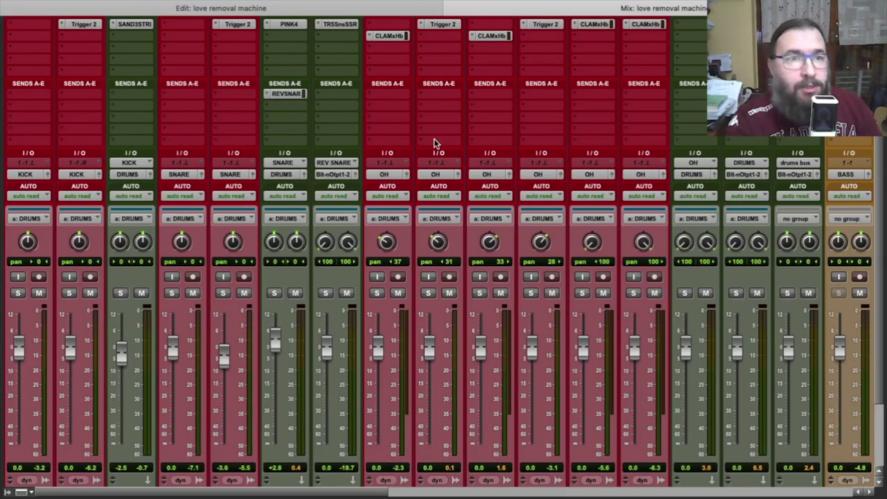
pyautogui.scroll(-3, 236, 174)
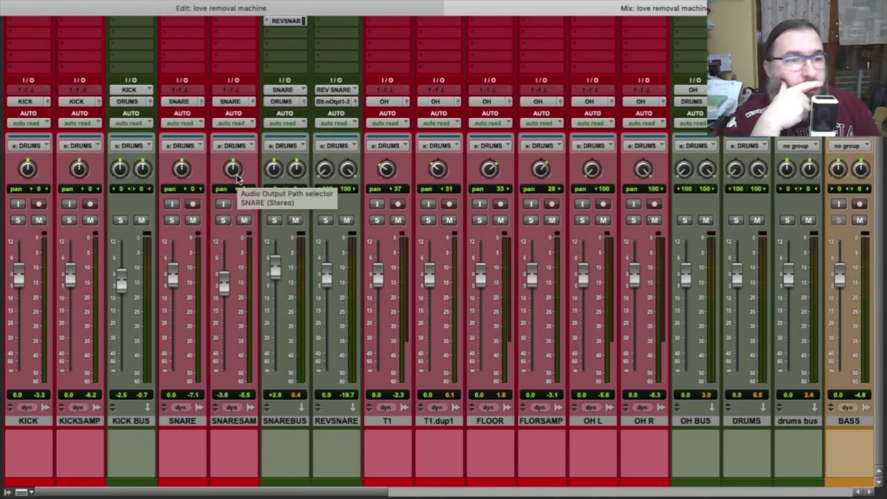
pyautogui.scroll(3, 237, 174)
pyautogui.press('super+equal')
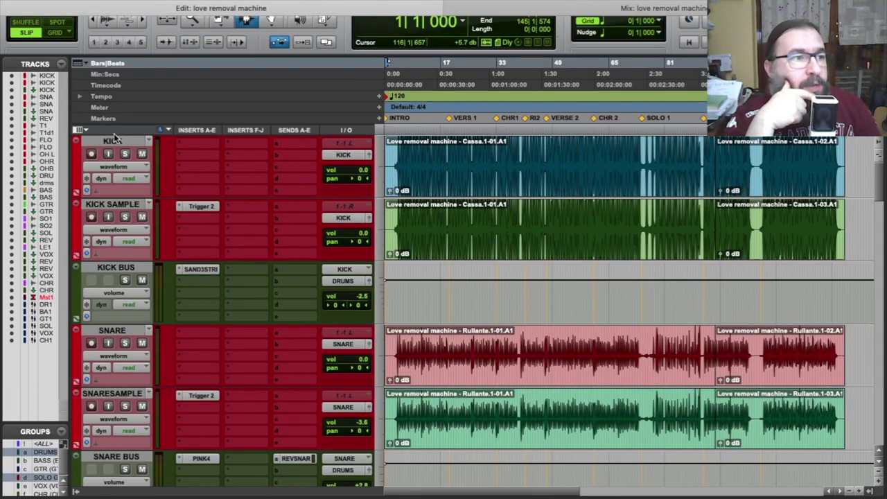
# Examine the session's tracks from drums, bass and guitars through solos, vocals and choirs to Master 1 and the VCAs
pyautogui.scroll(-5, 131, 323)
pyautogui.scroll(8, 131, 323)
pyautogui.scroll(-4, 130, 317)
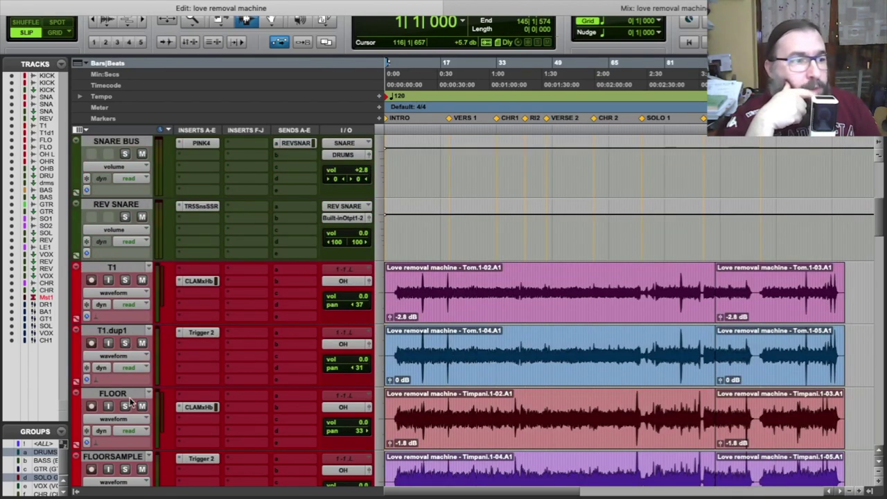
pyautogui.scroll(-2, 128, 392)
pyautogui.scroll(-4, 128, 395)
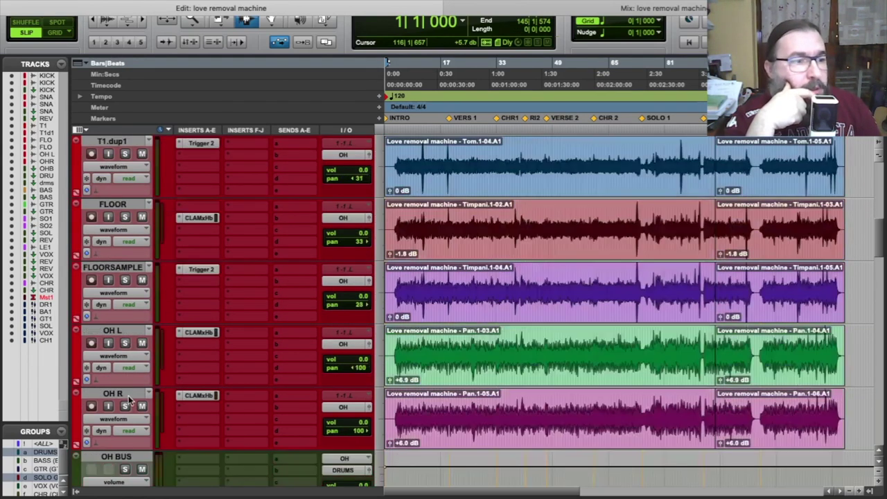
pyautogui.scroll(-7, 128, 398)
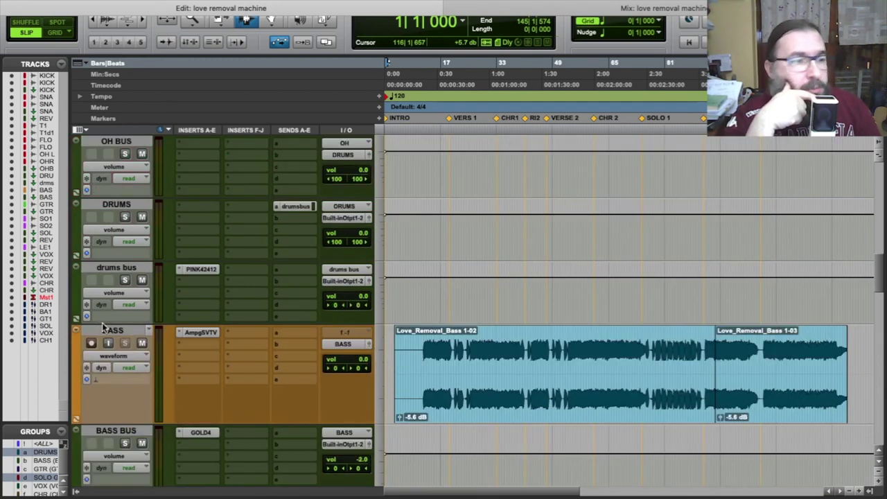
pyautogui.scroll(1, 102, 226)
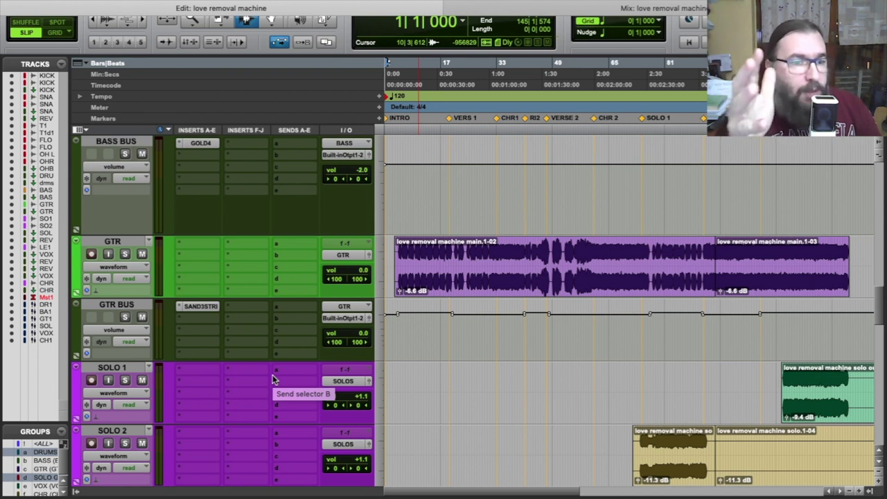
pyautogui.scroll(-6, 243, 406)
pyautogui.scroll(-3, 243, 406)
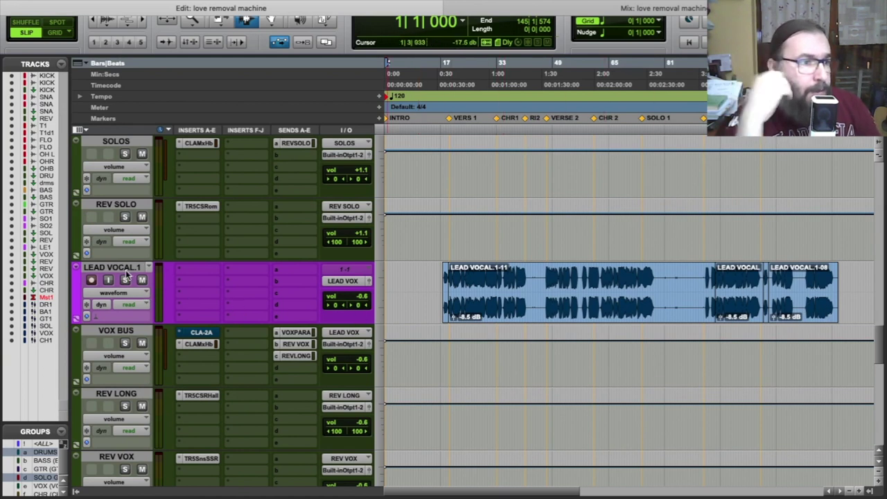
pyautogui.scroll(-4, 241, 332)
pyautogui.scroll(-4, 241, 334)
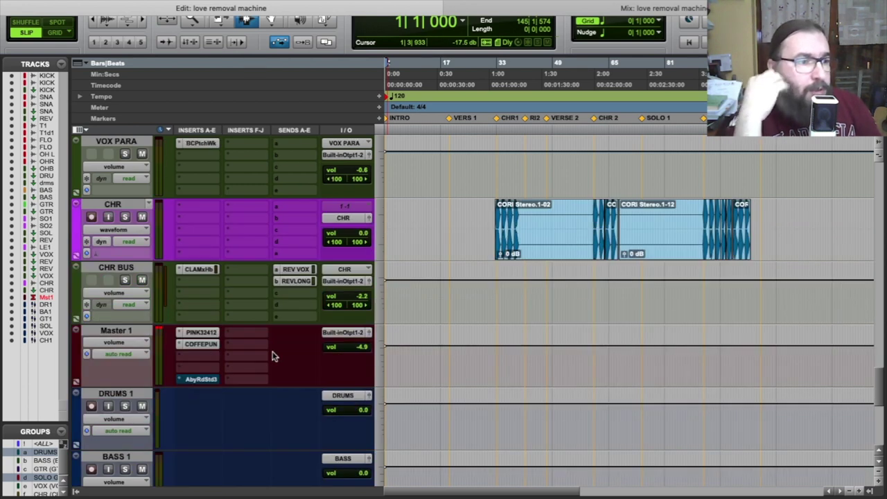
pyautogui.scroll(15, 272, 357)
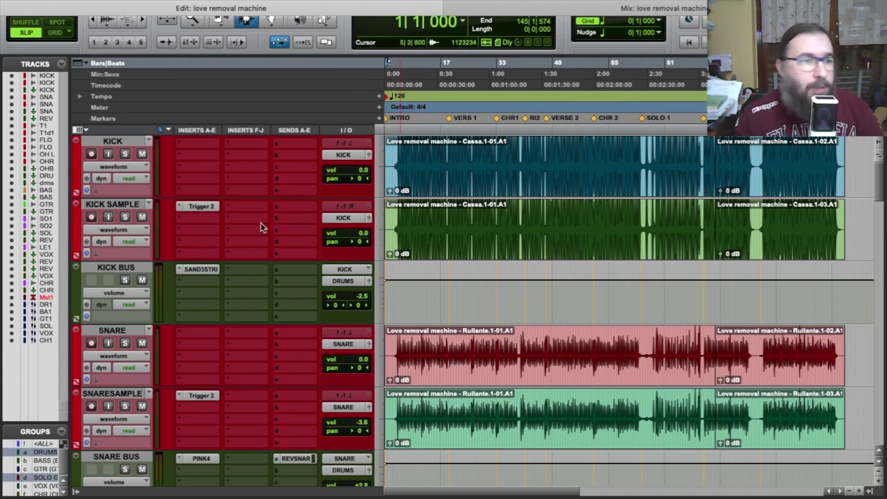
# Inspect the Trigger 2 insert on the KICK SAMPLE track, including its Kick 17 Z1 mic sample, and close the plug-in
pyautogui.click(203, 211)
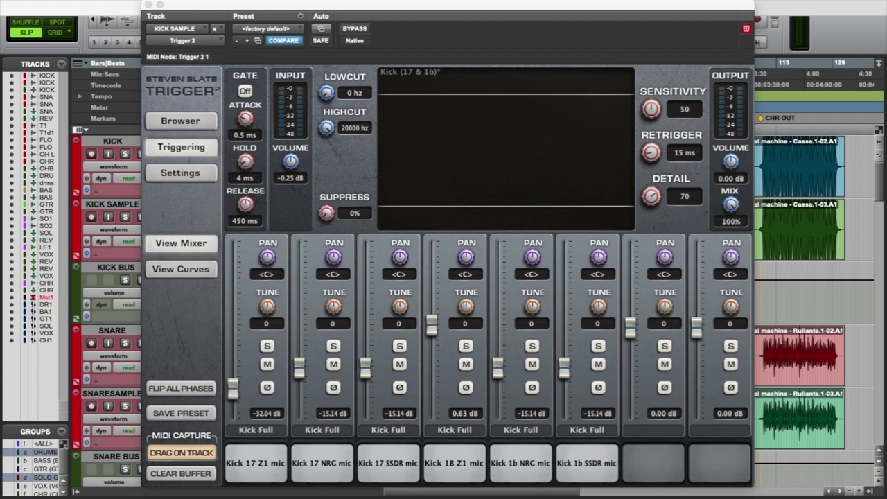
pyautogui.click(251, 461)
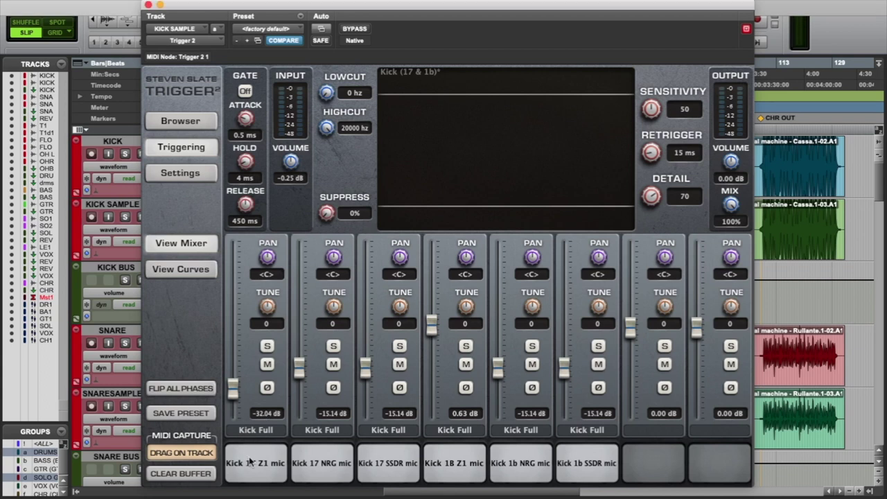
pyautogui.click(148, 5)
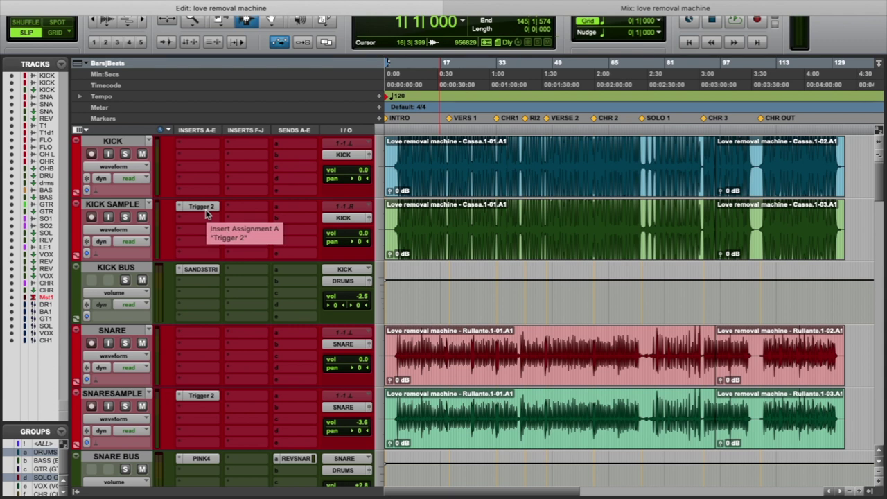
# Inspect the Trigger 2 insert and its Maple Tom 3 samples on the FLOORSAMPLE track, and close the plug-in
pyautogui.scroll(-2, 220, 358)
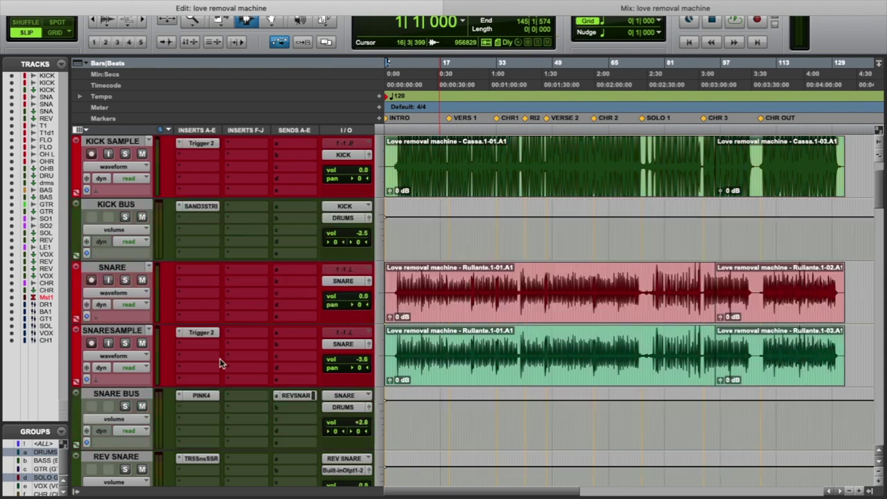
pyautogui.scroll(-2, 220, 359)
pyautogui.scroll(-2, 220, 358)
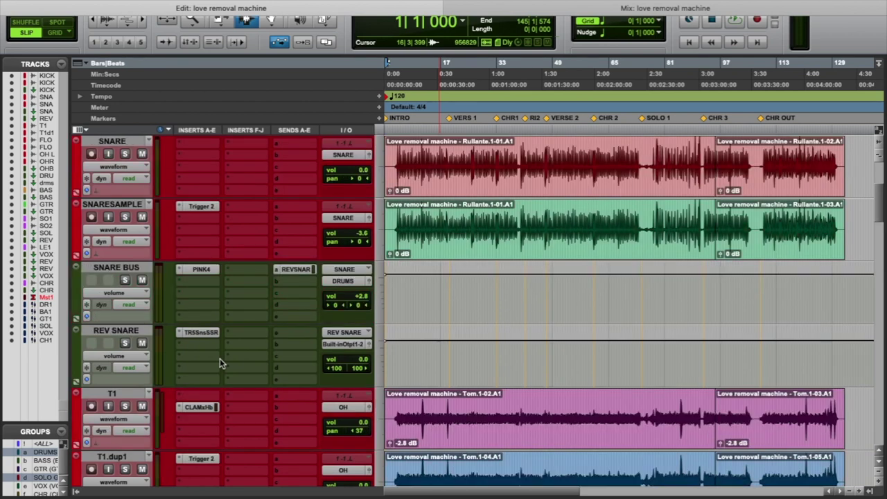
pyautogui.scroll(-6, 220, 358)
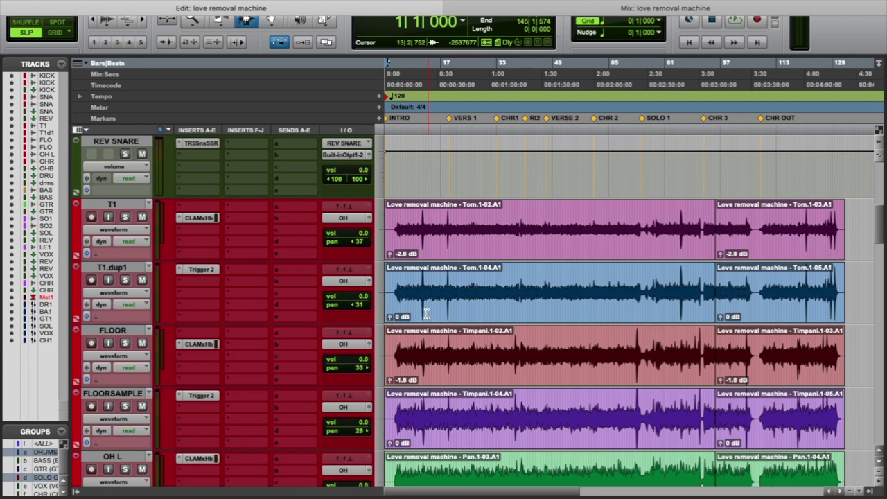
pyautogui.scroll(-2, 221, 353)
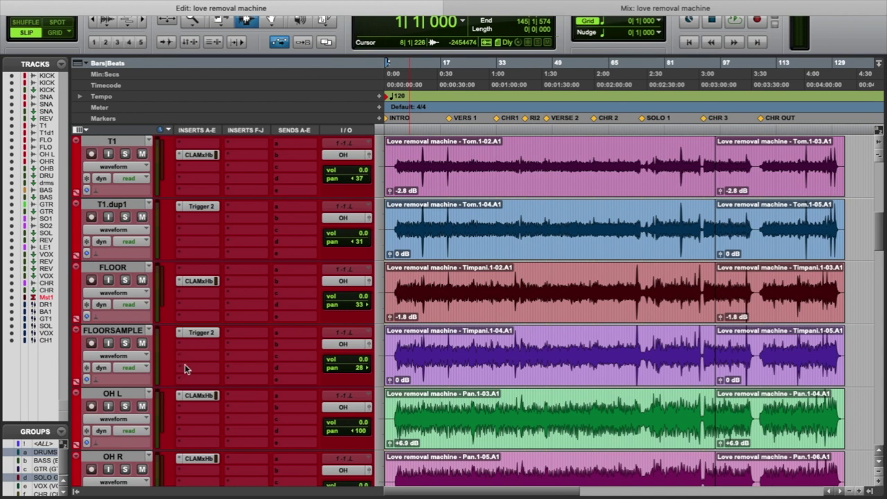
pyautogui.click(196, 333)
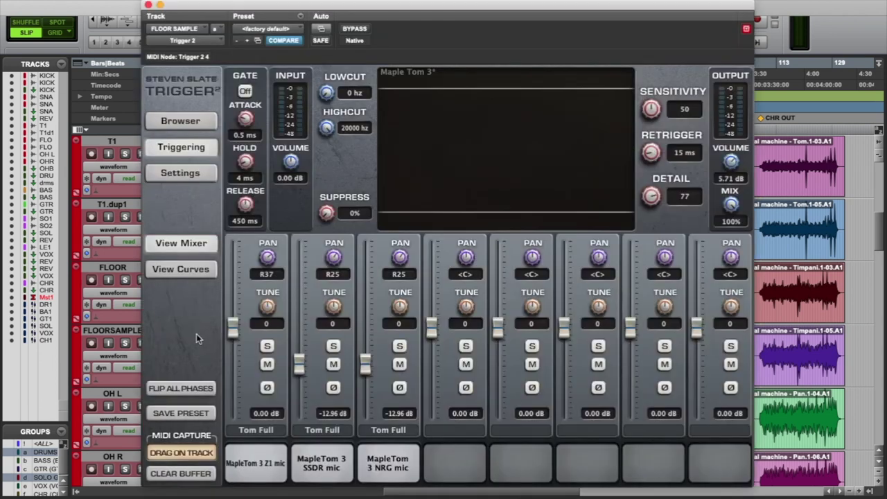
pyautogui.click(149, 5)
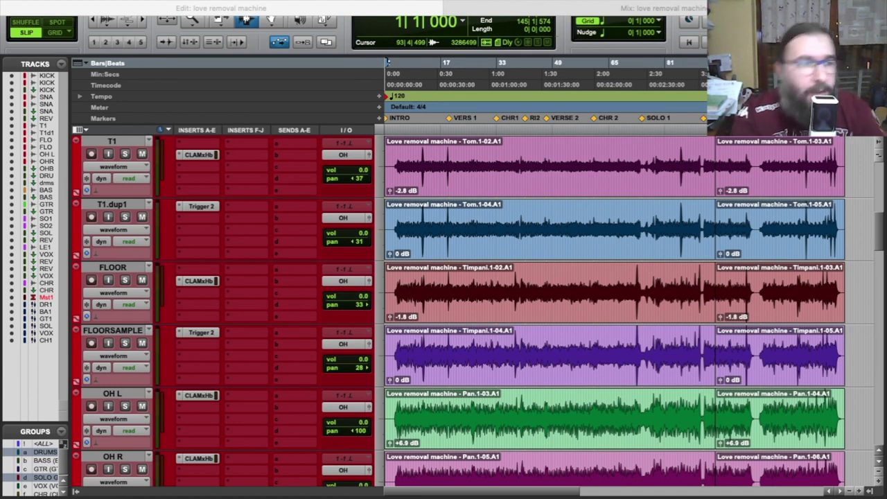
# Look over the overhead, drum bus and bass tracks, and open the SAND3STRIP insert on the KICK BUS track
pyautogui.scroll(-6, 419, 359)
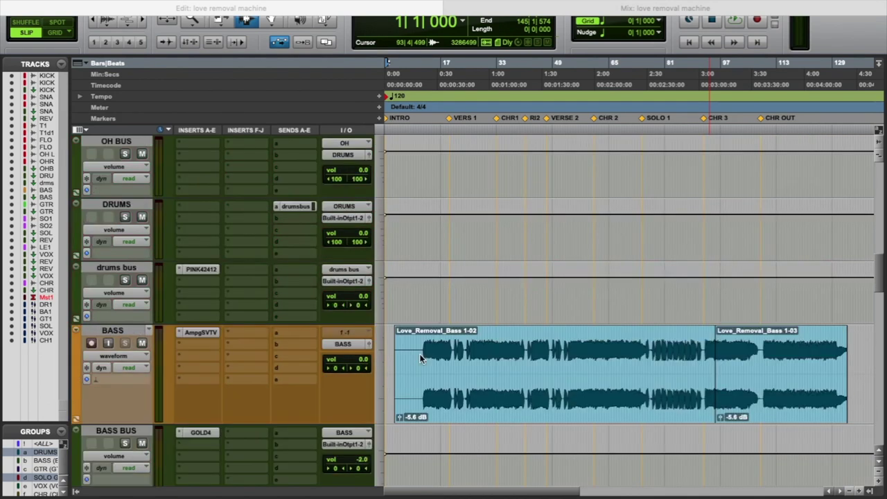
pyautogui.scroll(2, 419, 358)
pyautogui.scroll(-1, 419, 358)
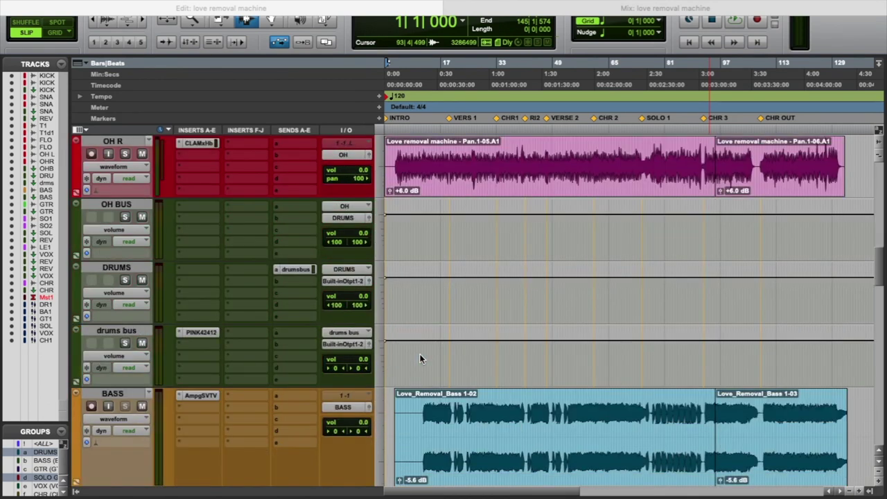
pyautogui.scroll(12, 419, 353)
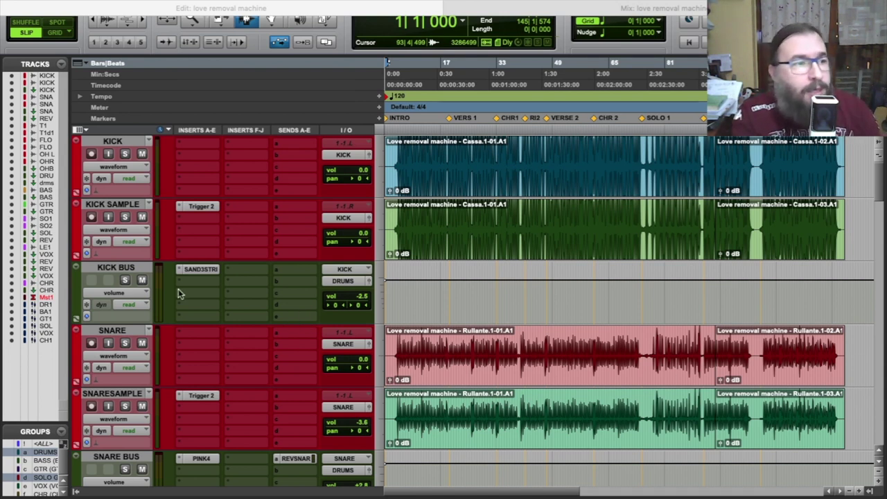
pyautogui.click(193, 270)
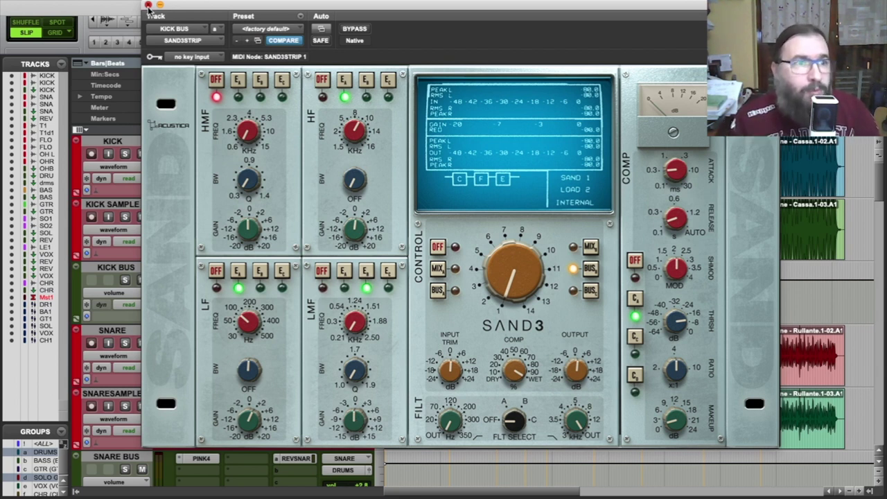
# Close the SAND3STRIP plug-in, inspect the PINK4 insert on the SNARE BUS track, and close it
pyautogui.click(148, 5)
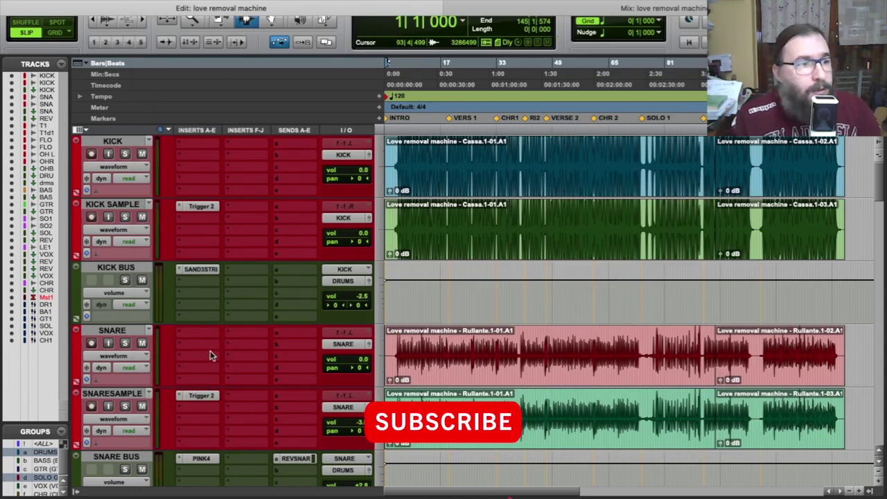
pyautogui.scroll(-1, 211, 351)
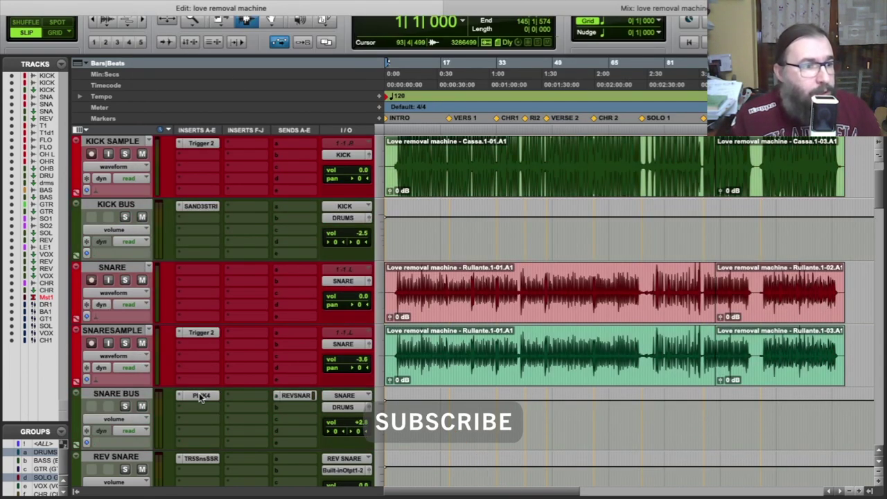
pyautogui.click(200, 395)
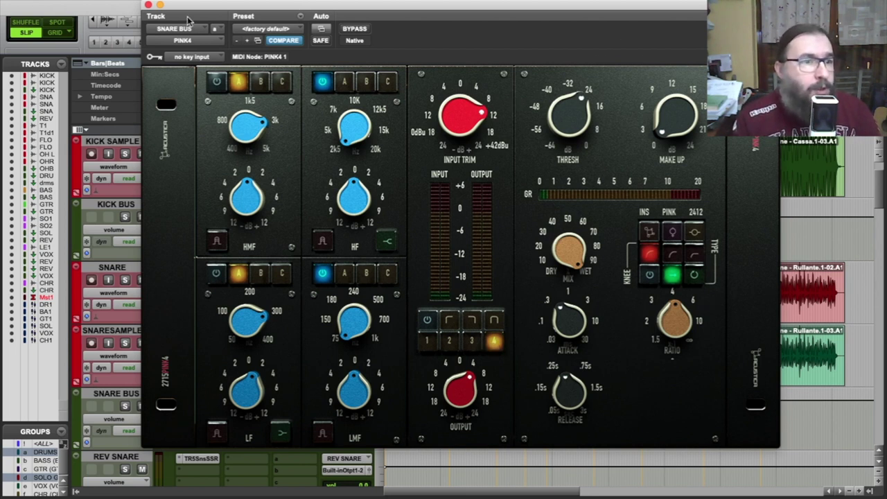
pyautogui.click(148, 6)
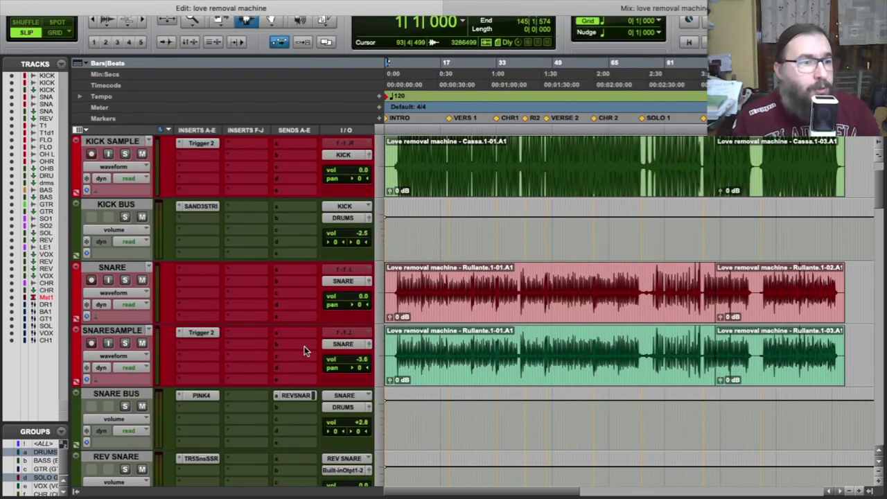
# In the Mix window, examine the T1 track's CLA MixHub bucket 1 input, EQ and dynamics settings, and close the plug-in
pyautogui.press('super+equal')
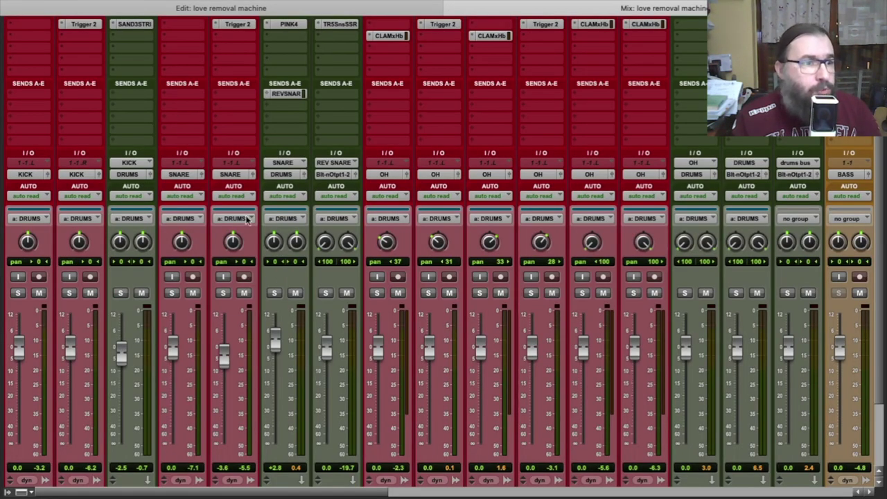
pyautogui.scroll(1, 218, 215)
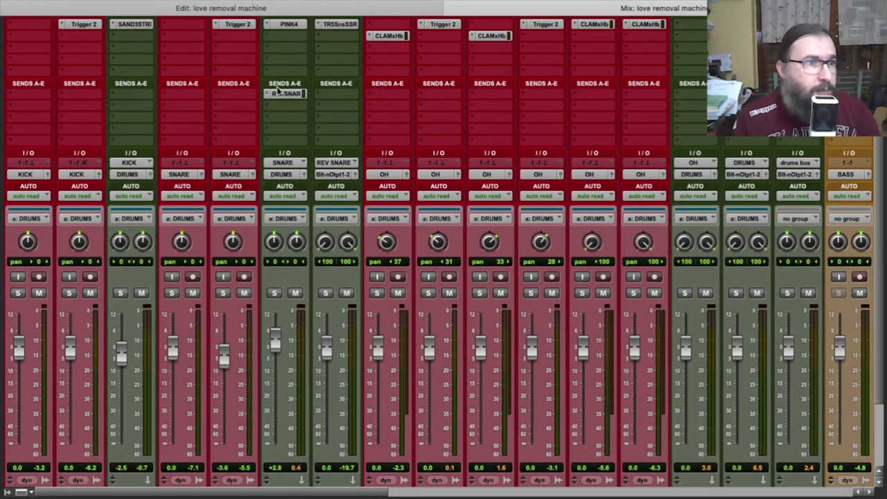
pyautogui.click(389, 36)
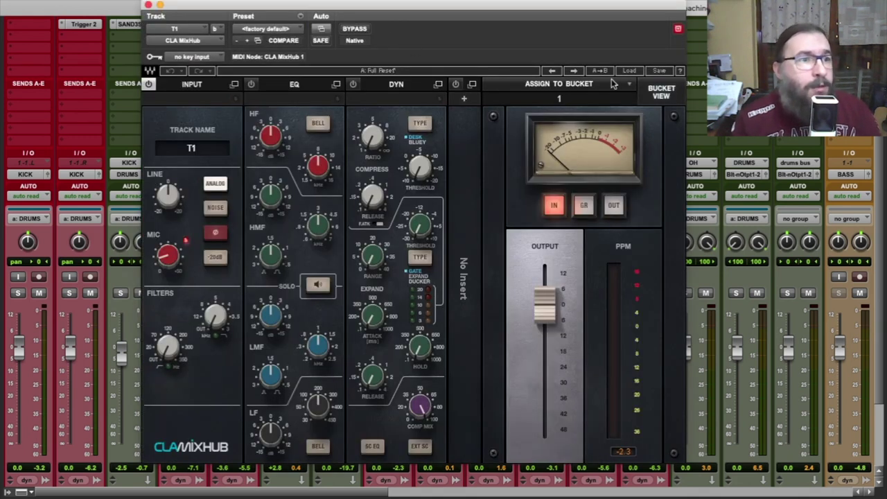
pyautogui.click(678, 92)
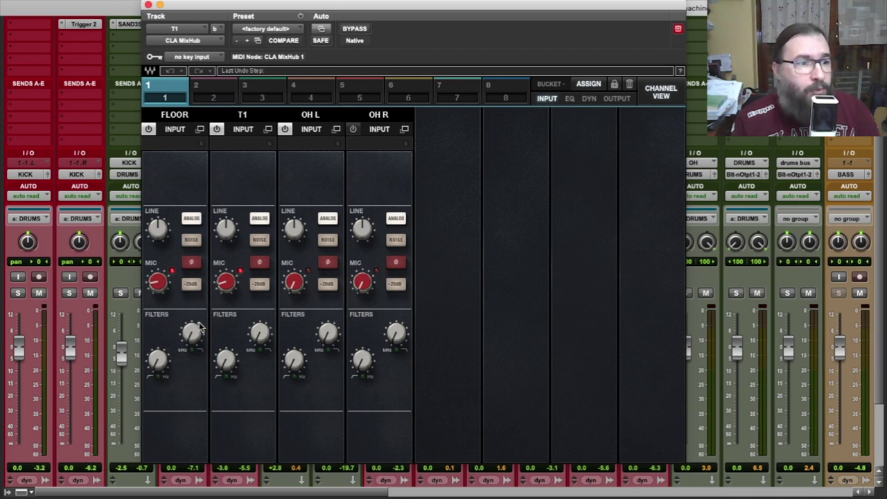
pyautogui.click(572, 100)
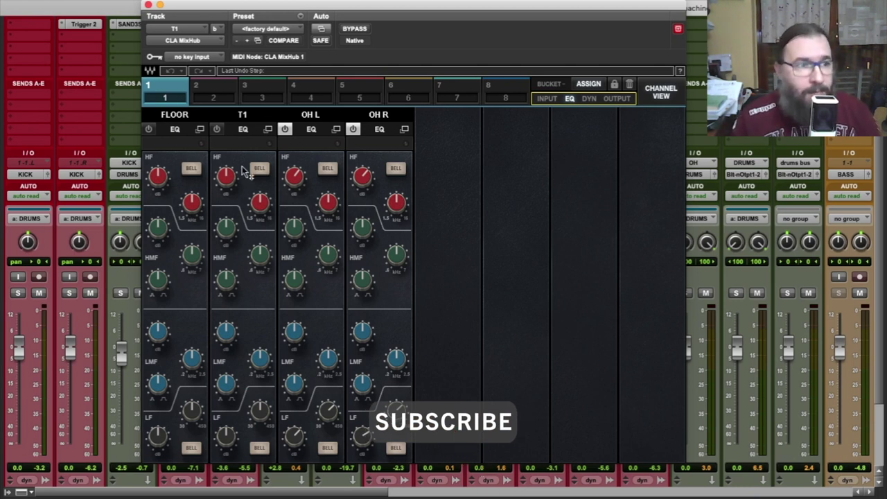
pyautogui.click(589, 99)
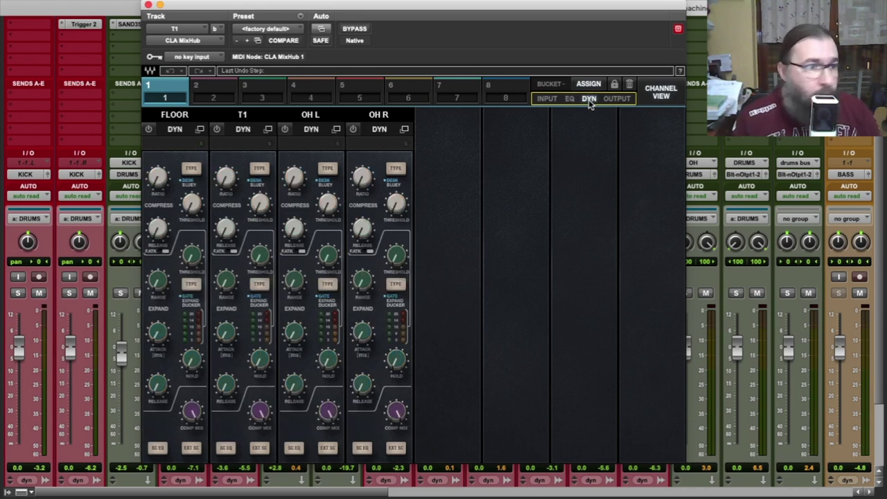
pyautogui.click(651, 99)
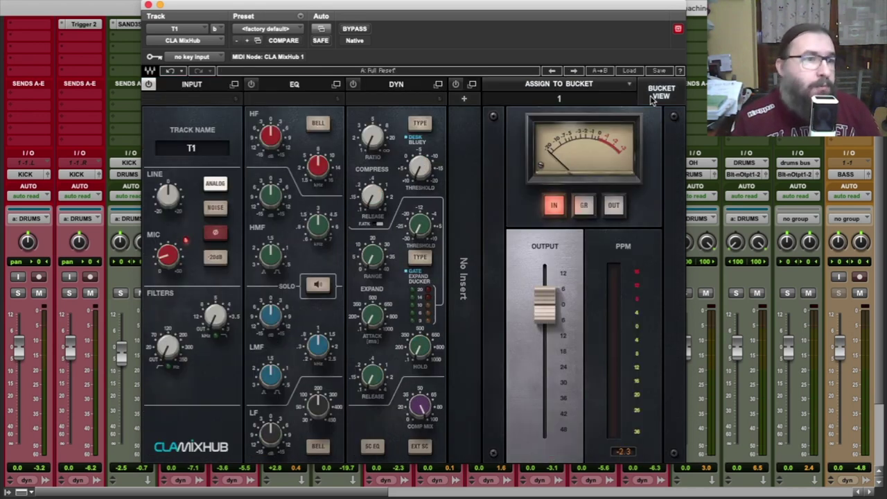
pyautogui.click(651, 99)
pyautogui.click(148, 6)
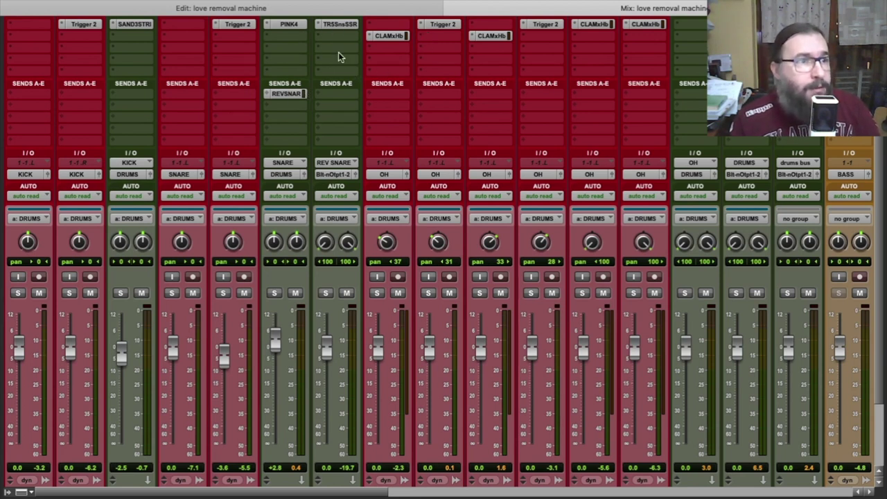
# Inspect the Sunset Sound Studio Reverb insert on the REV SNARE track and the snare bus reverb send, closing both windows
pyautogui.click(338, 26)
pyautogui.moveTo(352, 15); pyautogui.dragTo(350, 48)
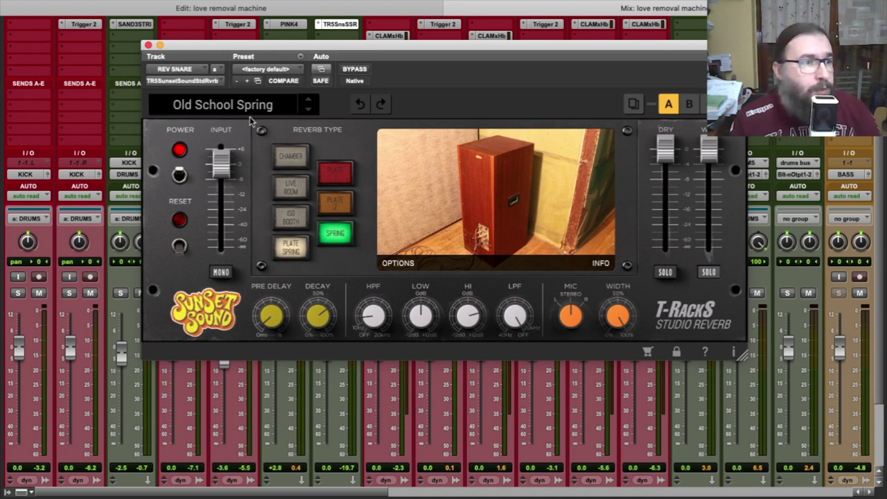
pyautogui.click(148, 45)
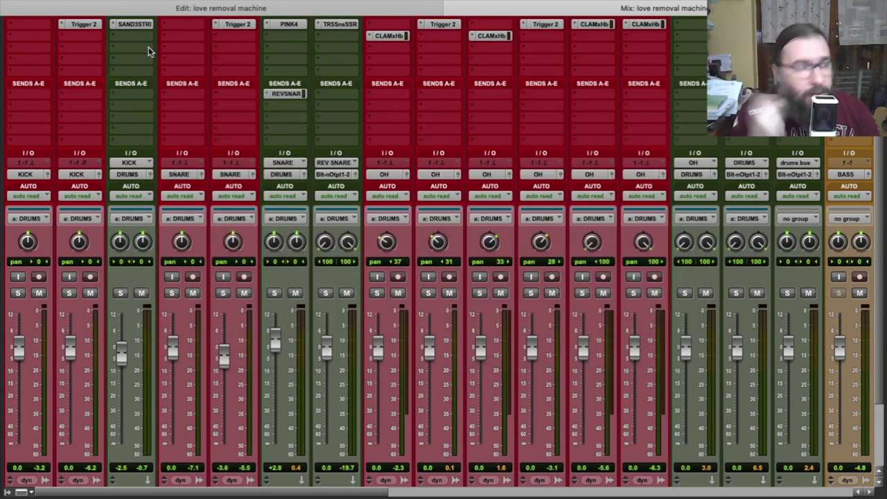
pyautogui.click(299, 94)
pyautogui.click(358, 51)
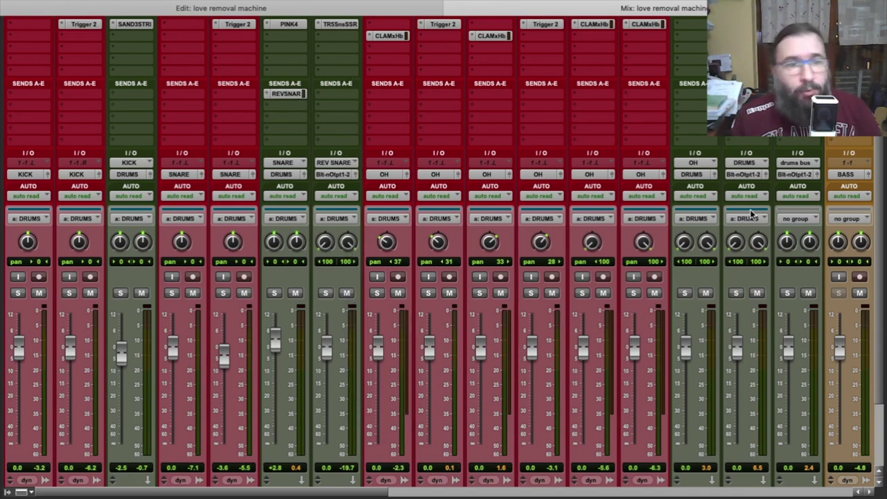
# Check the DRUMS track's send to the drums bus and close its send window
pyautogui.hscroll(2, 741, 174)
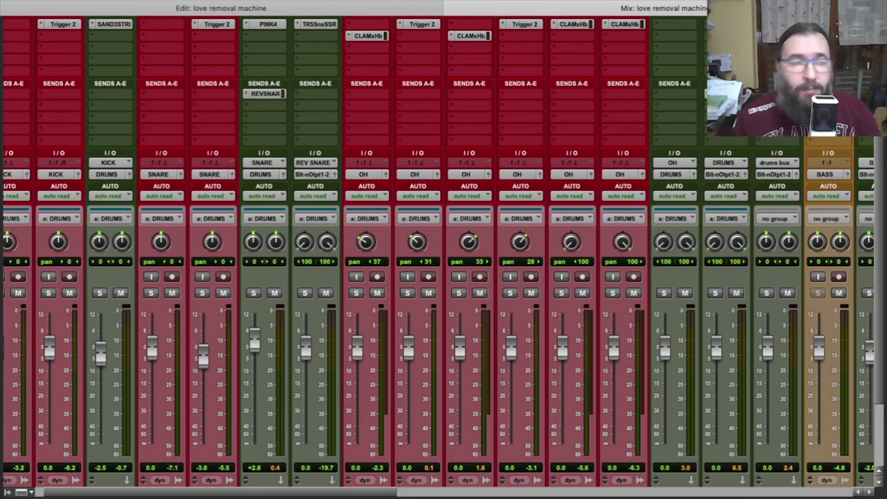
pyautogui.click(264, 93)
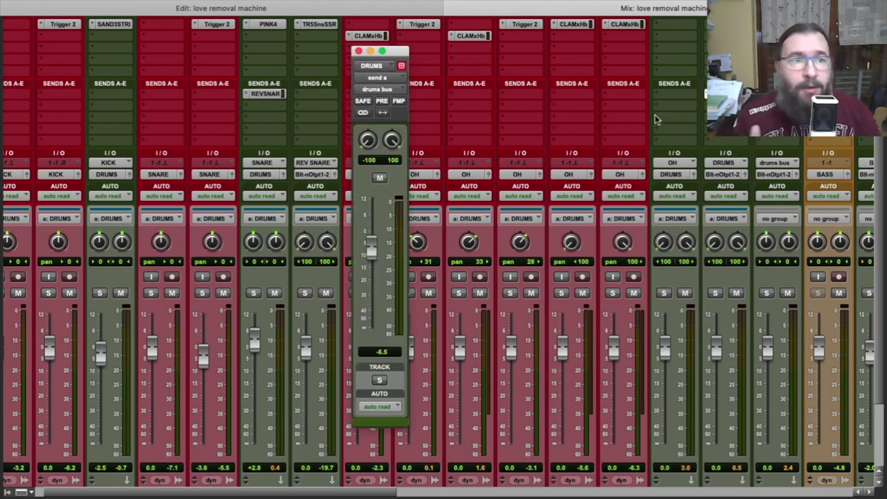
pyautogui.click(350, 49)
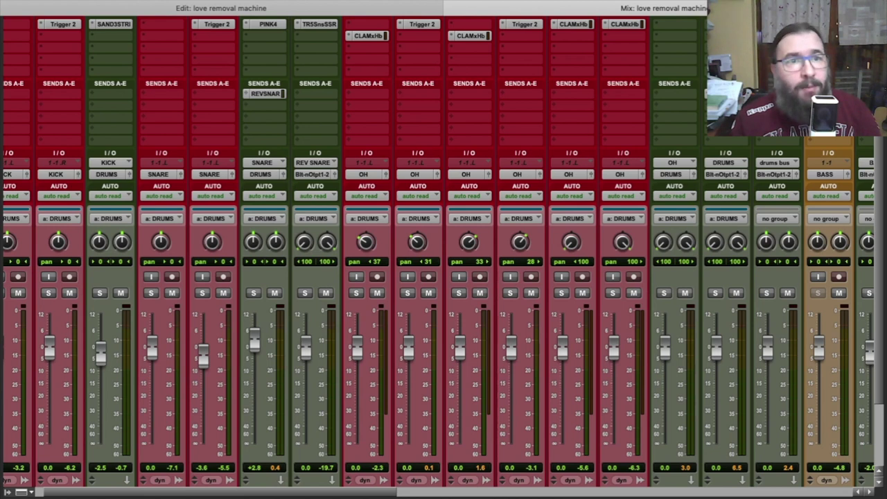
# Inspect the PINK42412 compressor on the drums bus track, recheck the DRUMS send feeding that bus, and close both windows
pyautogui.click(777, 24)
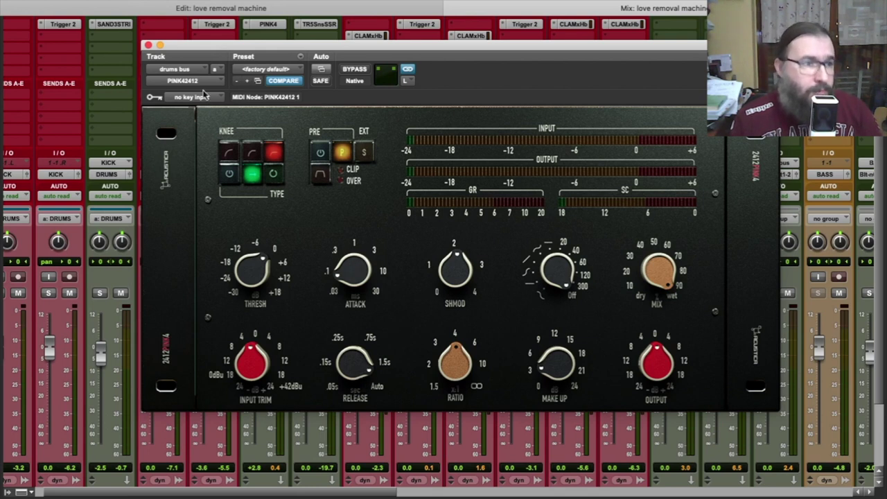
pyautogui.click(148, 45)
pyautogui.hscroll(1, 499, 153)
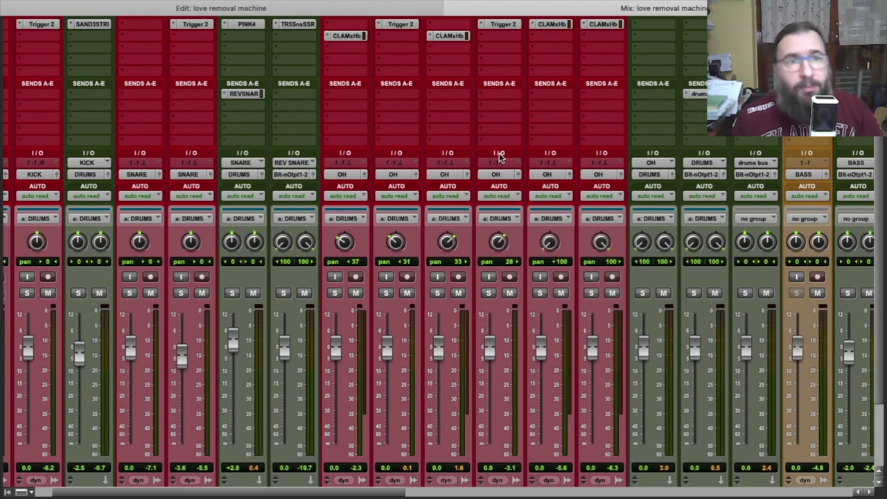
pyautogui.click(695, 93)
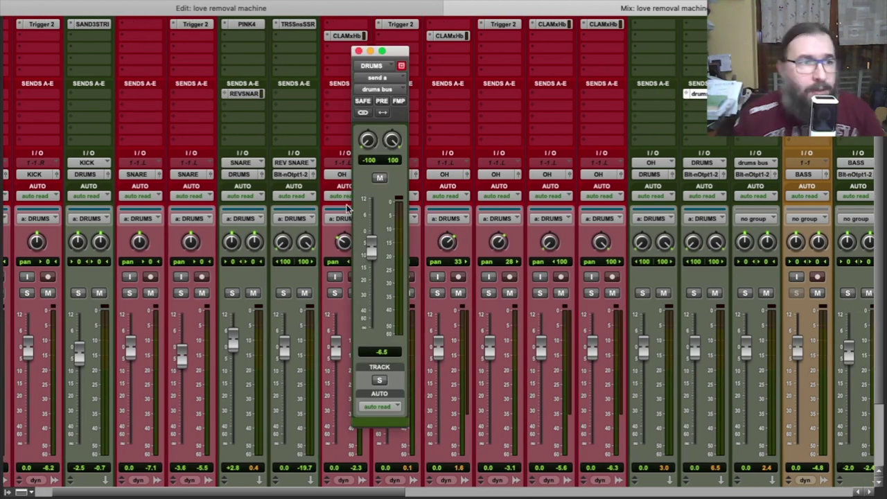
pyautogui.click(360, 53)
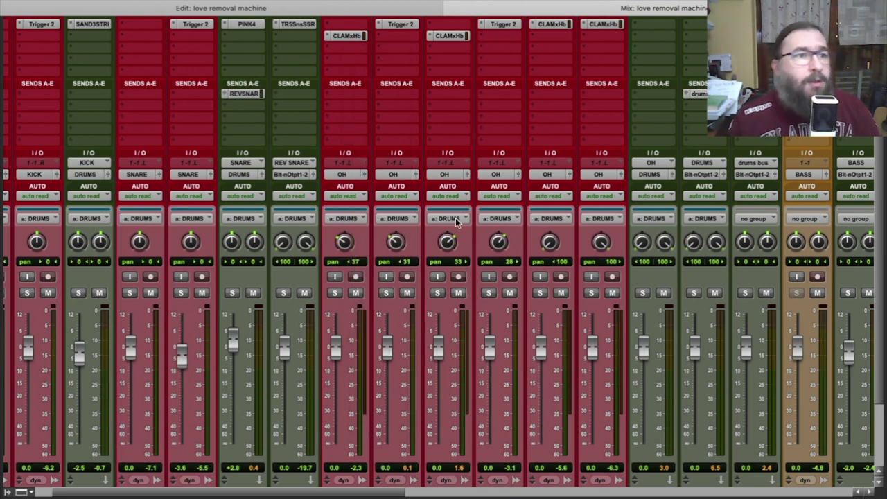
# Inspect the Ampeg SVTVR amp insert on the BASS track and close the plug-in
pyautogui.hscroll(5, 453, 220)
pyautogui.hscroll(2, 453, 221)
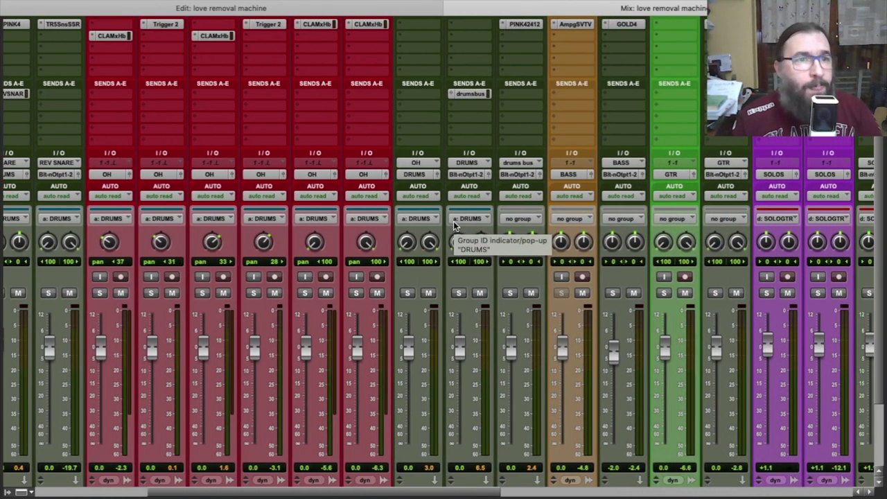
pyautogui.click(575, 26)
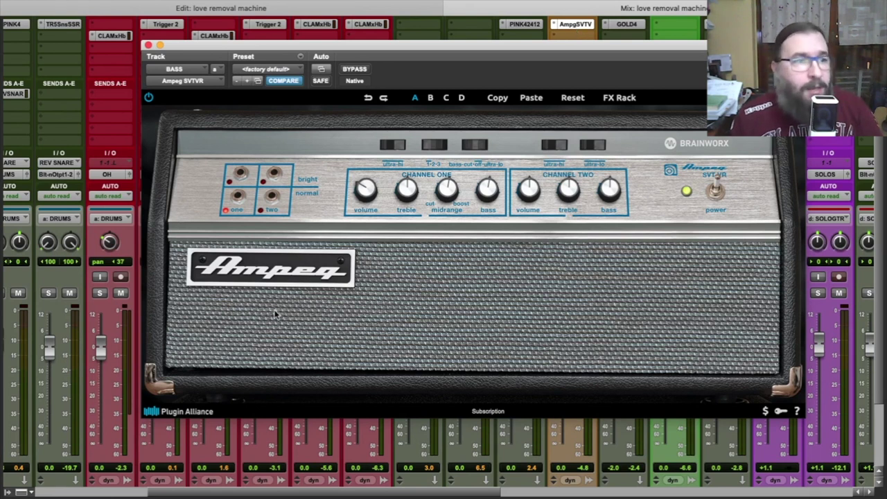
pyautogui.moveTo(458, 48); pyautogui.dragTo(380, 68)
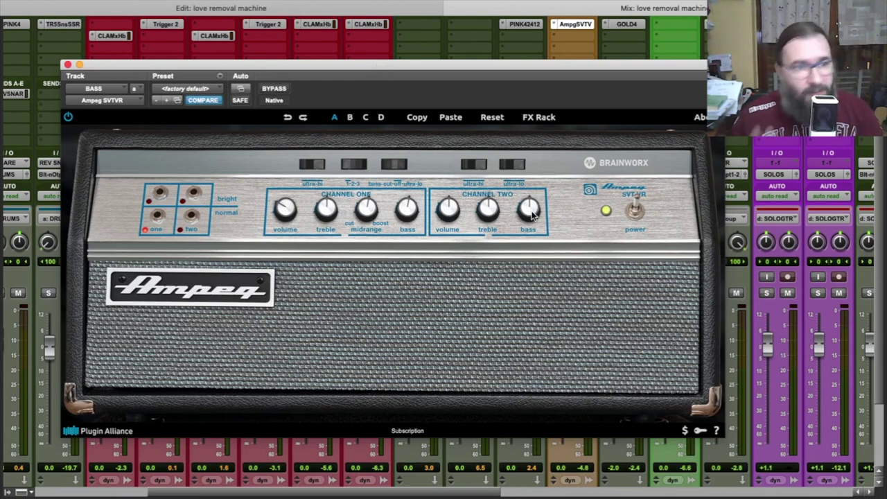
pyautogui.click(67, 64)
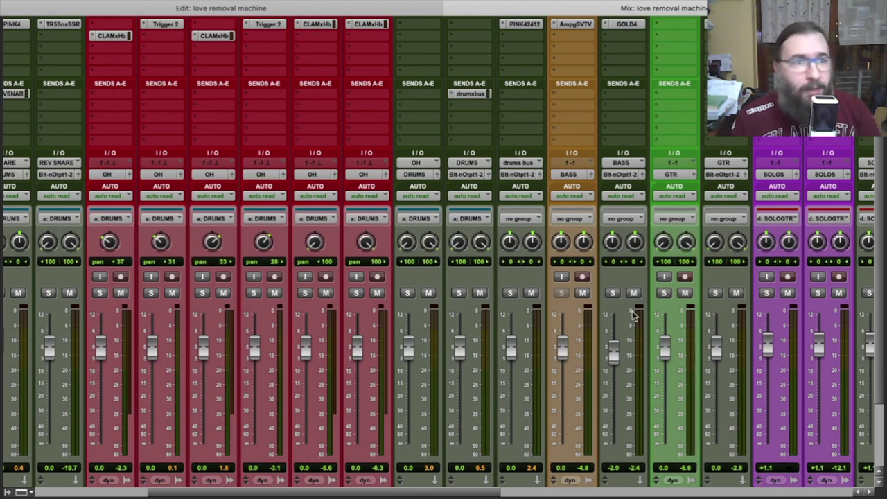
# Inspect the GOLD4 insert on the BASS BUS track and close the plug-in
pyautogui.click(627, 26)
pyautogui.moveTo(564, 62); pyautogui.dragTo(559, 22)
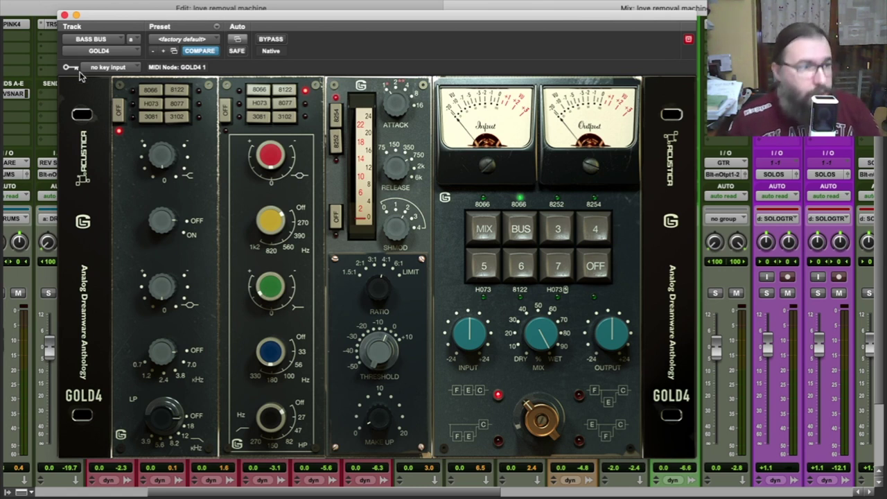
pyautogui.click(65, 15)
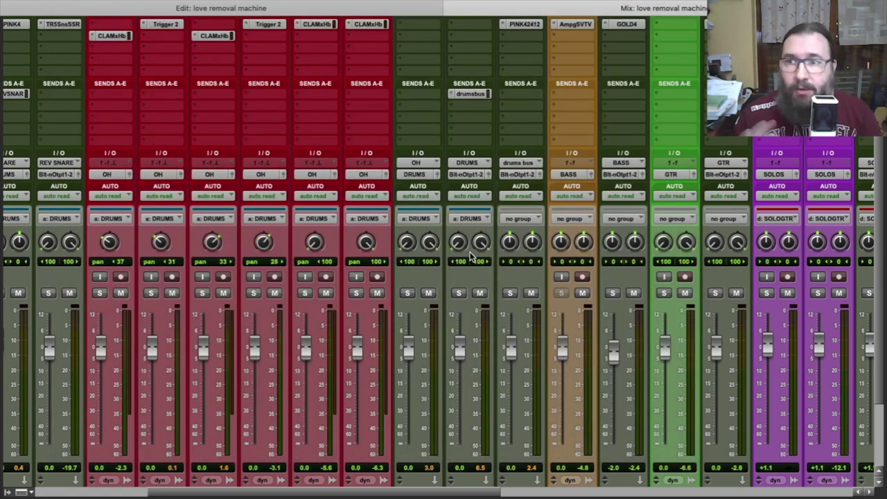
# Open the SAND3STRIP insert on the GTR BUS track and reposition its window to view the settings
pyautogui.hscroll(5, 470, 257)
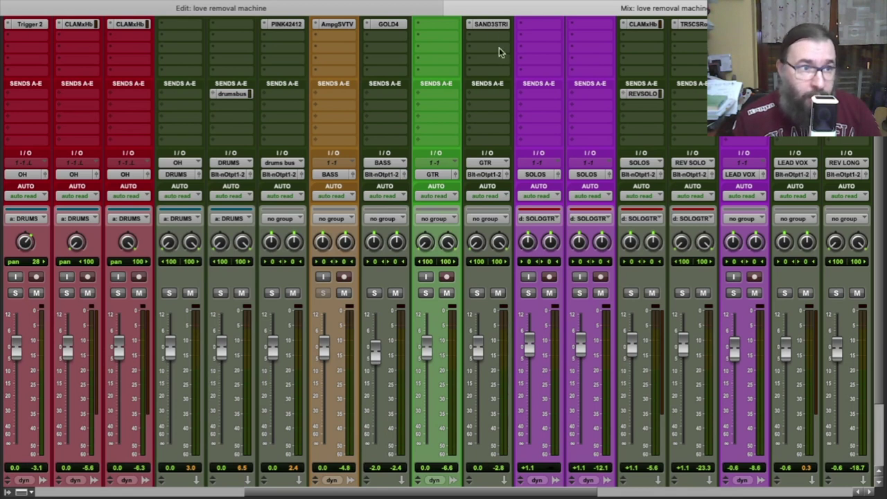
pyautogui.click(484, 23)
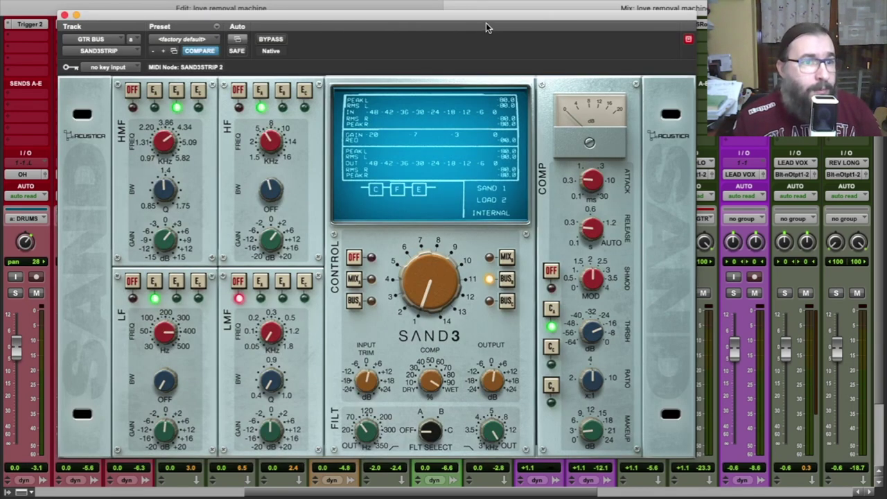
pyautogui.moveTo(486, 23); pyautogui.dragTo(469, 24)
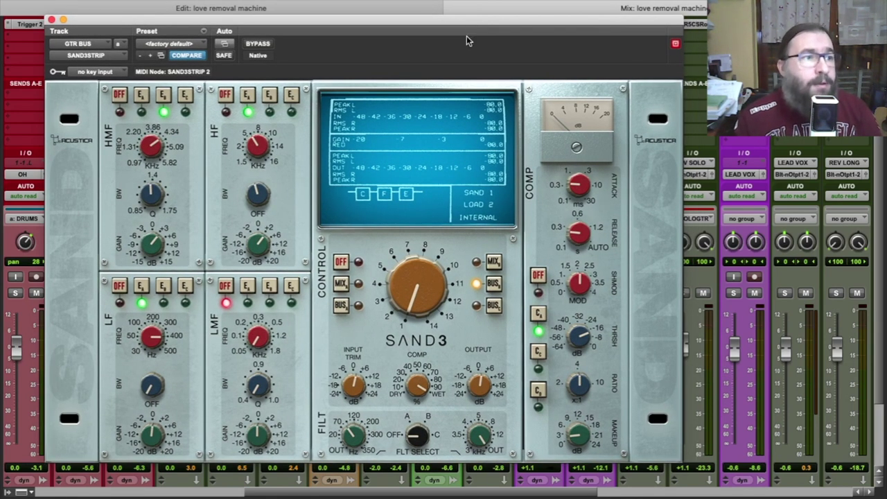